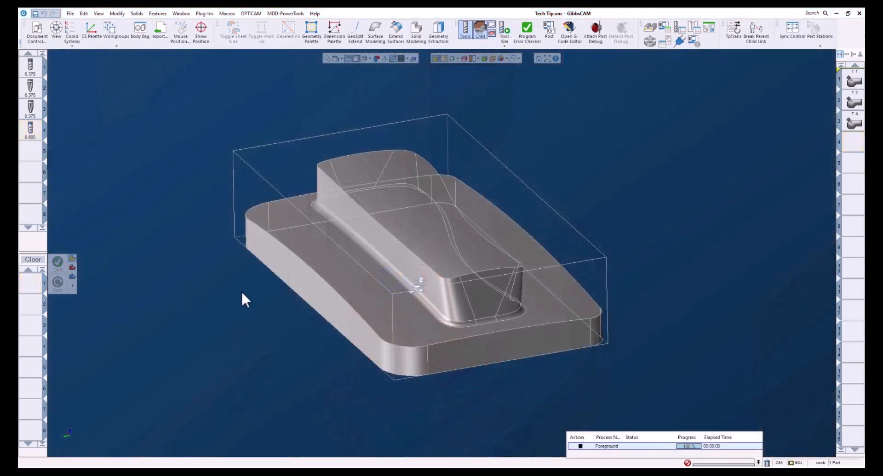
- Open the first 5-axis operation and review its surface path pattern and maximum stepover
left_click(319, 327)
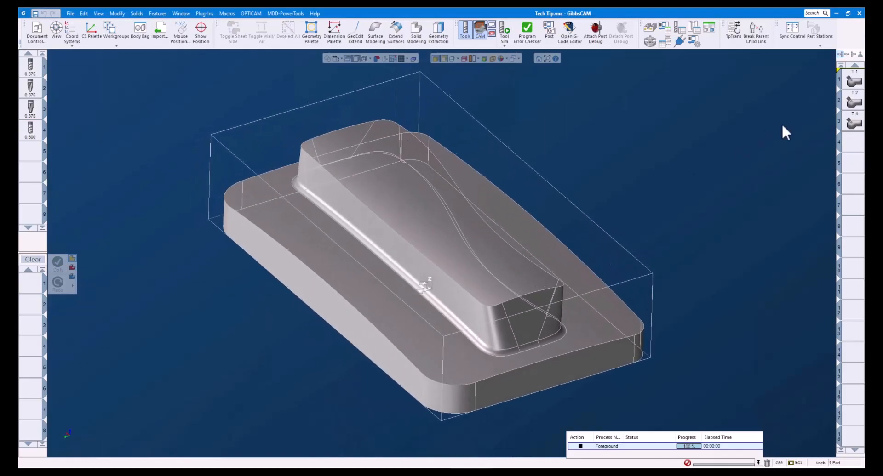
left_click(855, 85)
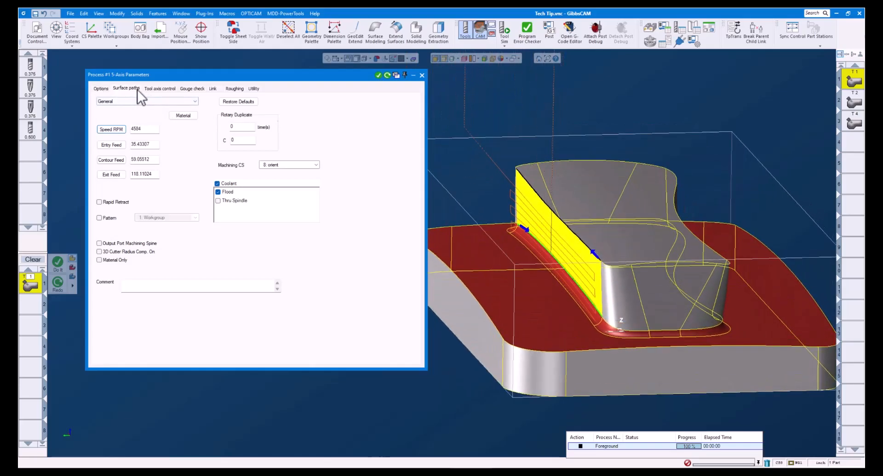
left_click(137, 90)
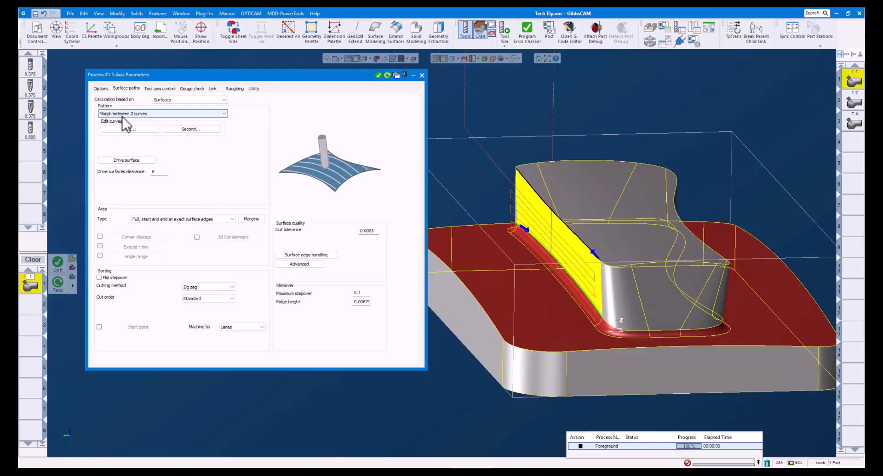
left_click(363, 294)
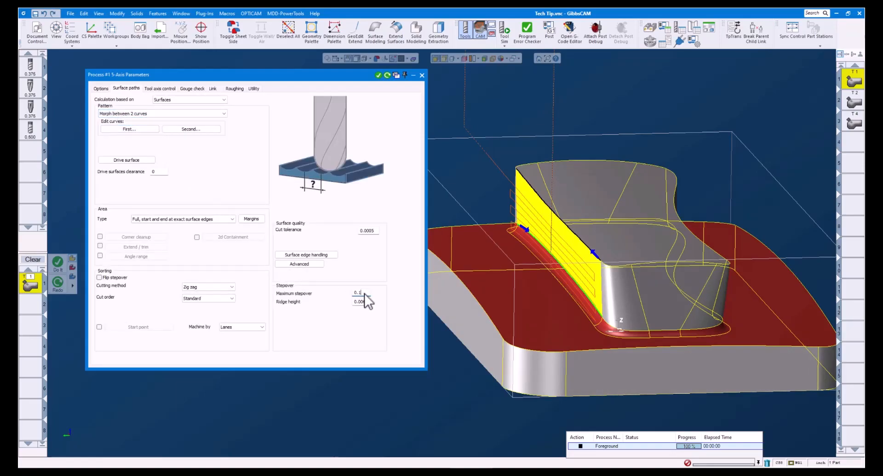
- Review the first operation's angle-based side tilt in the tool axis control and set the side tilt by Contact point
left_click(160, 88)
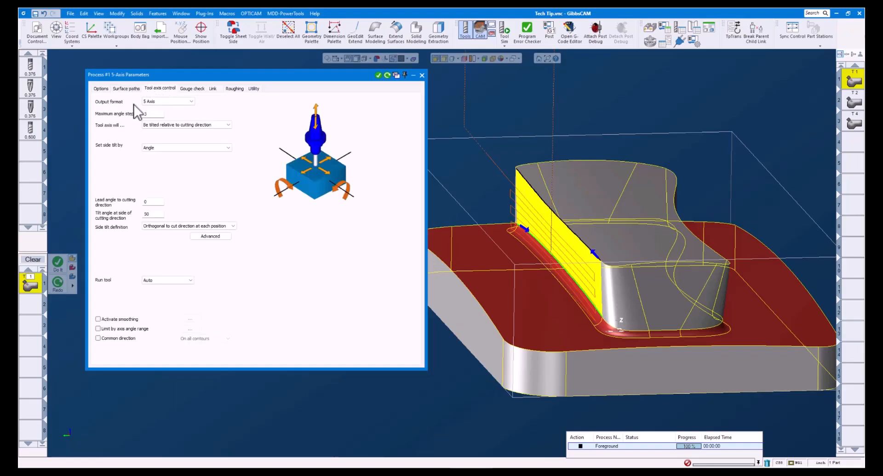
left_click(156, 148)
left_click(156, 148)
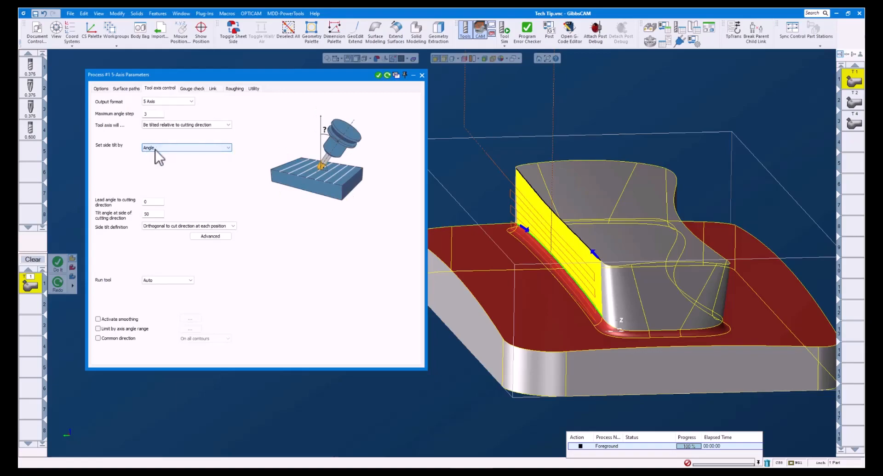
left_click(155, 214)
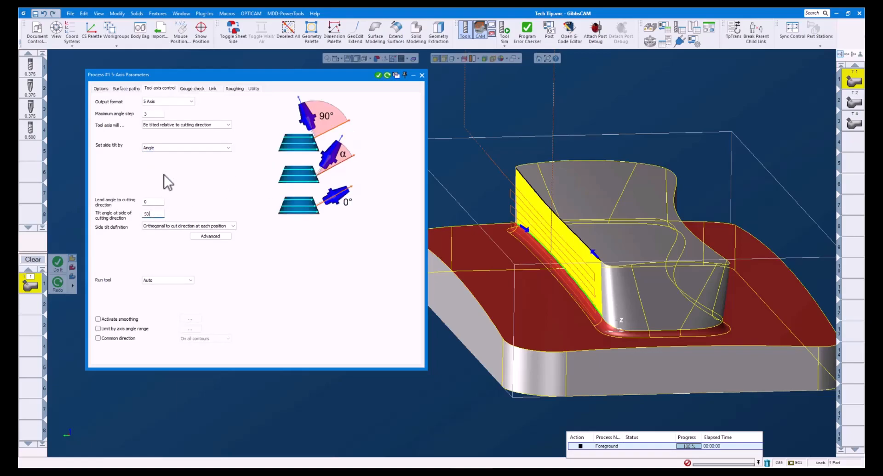
left_click(165, 147)
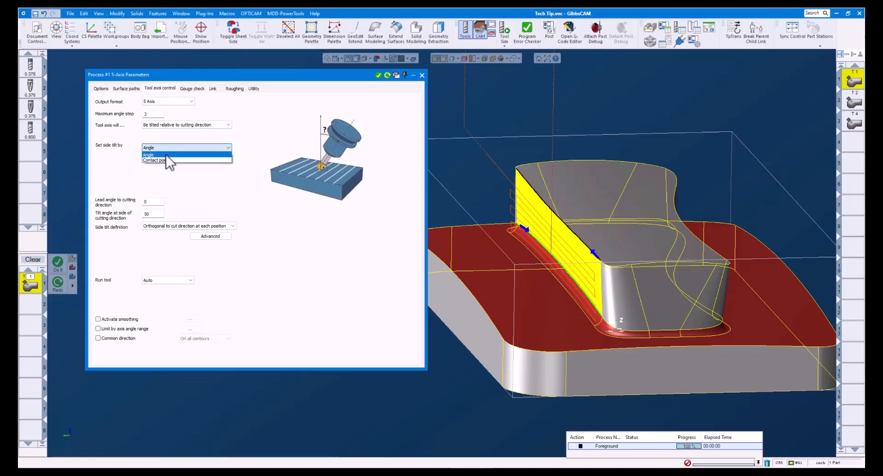
left_click(167, 159)
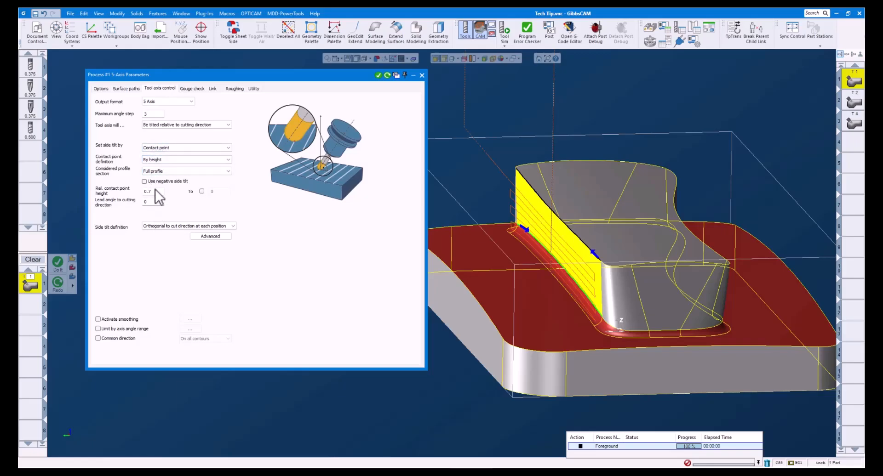
- Define the contact point by line parameter with the Tip Radius profile section, regenerate the toolpath and close the process parameters
left_click(154, 160)
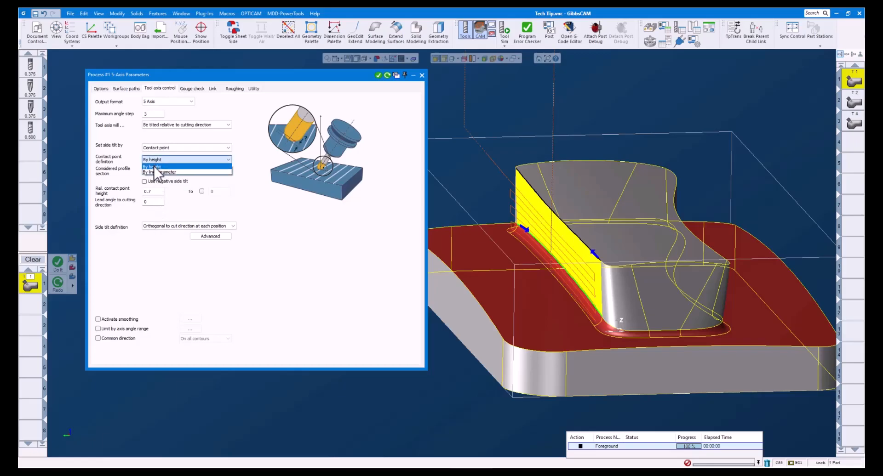
left_click(156, 171)
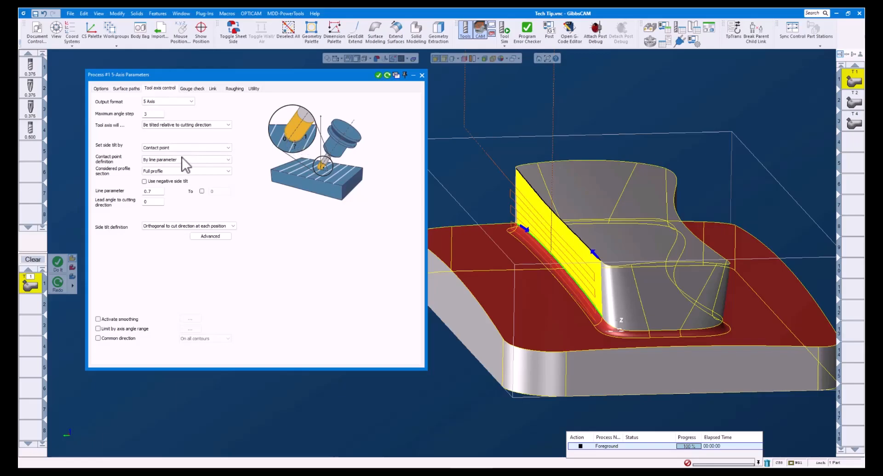
left_click(169, 172)
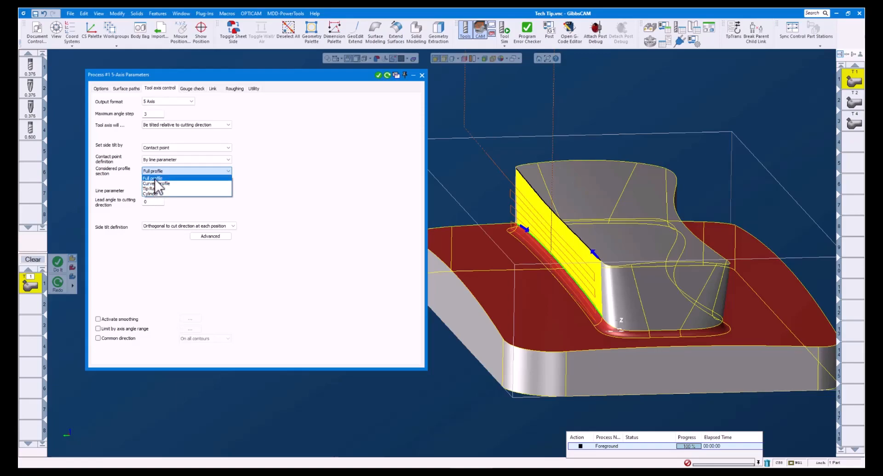
left_click(154, 189)
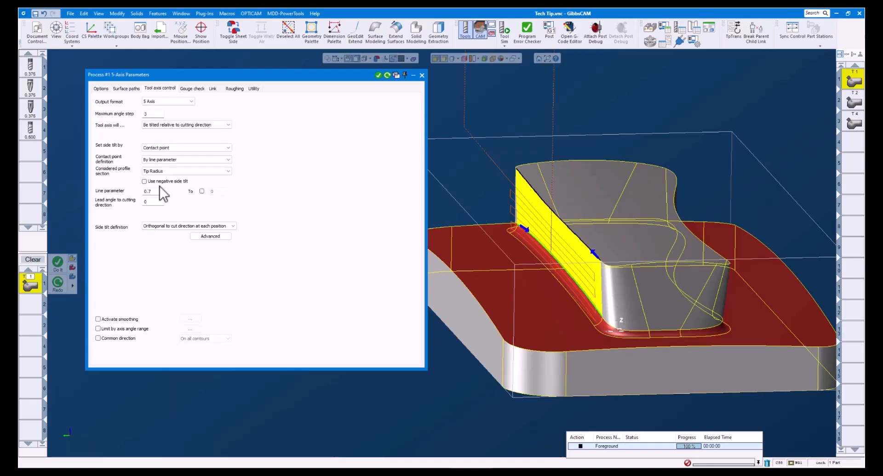
left_click(156, 192)
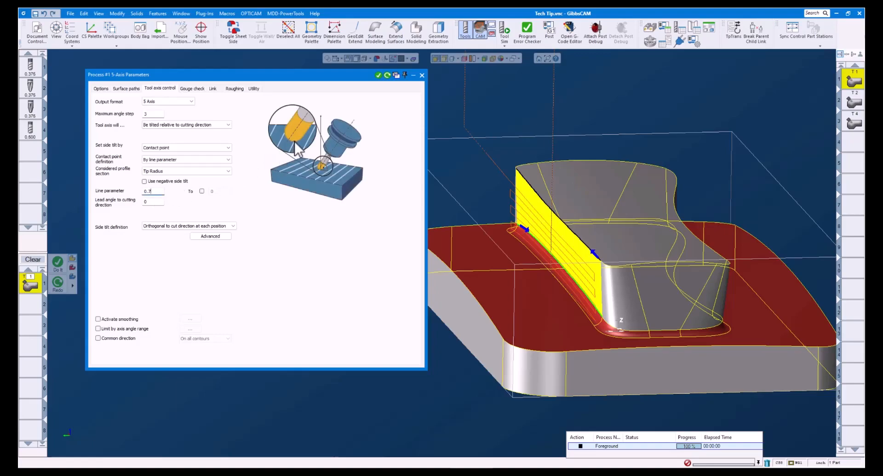
left_click_drag(156, 192, 141, 192)
left_click(388, 75)
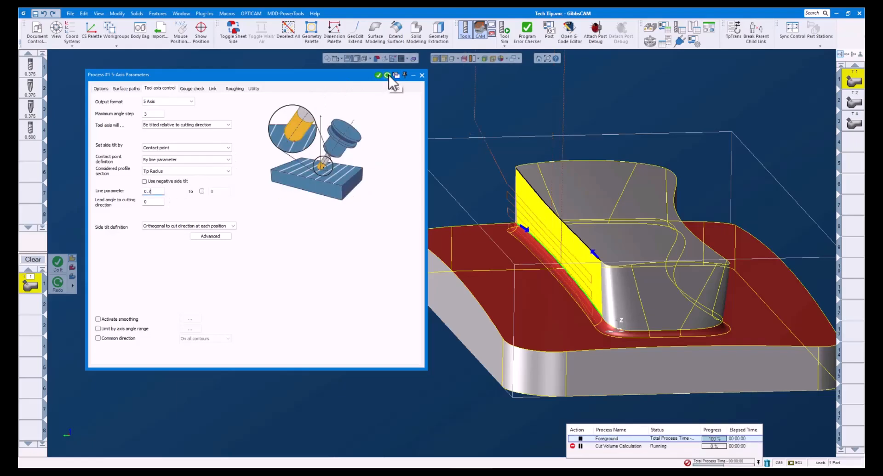
left_click(422, 75)
- Simulate the first operation's toolpath partway to examine the ball tool's tilt against the side wall, and close the simulation
left_click(504, 29)
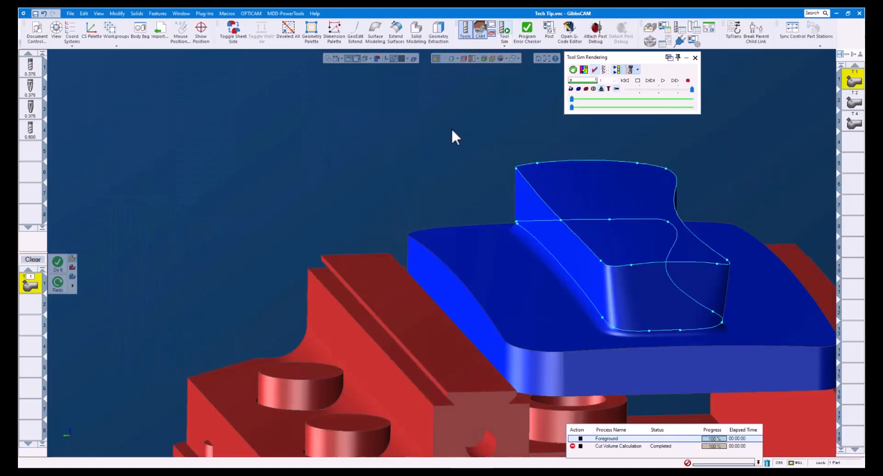
left_click(574, 98)
left_click_drag(578, 98, 587, 98)
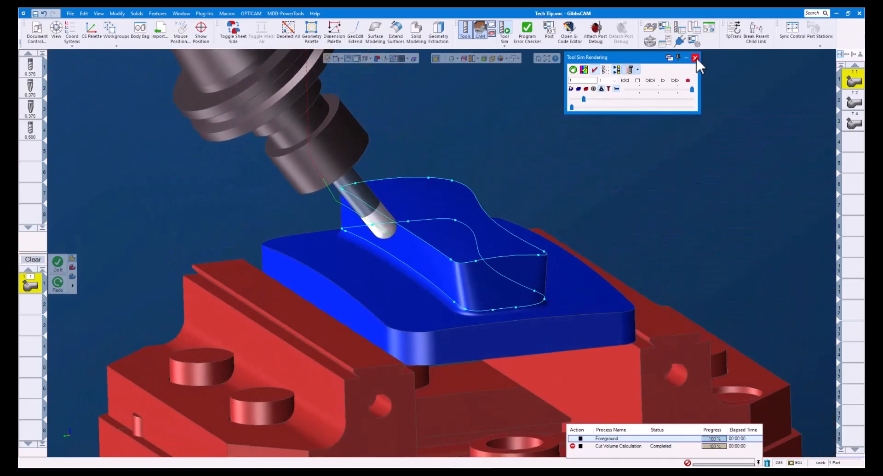
left_click(695, 57)
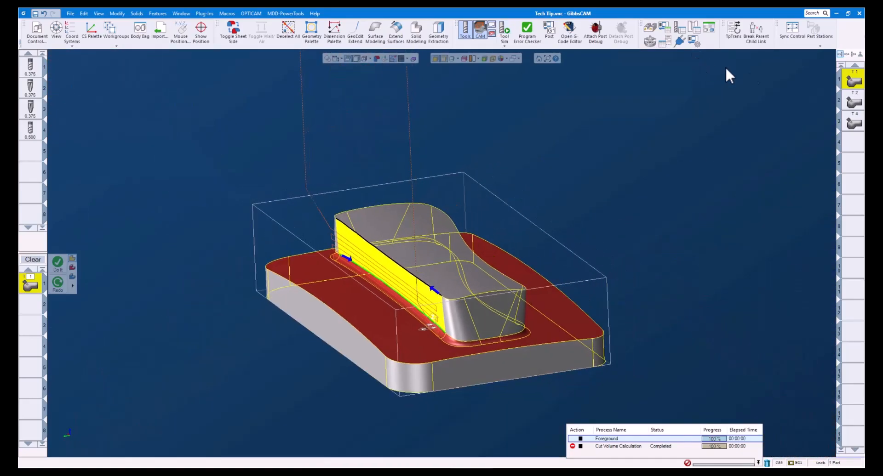
- Open the second operation with its tangent tool and review the tool's profile radius and tip radius
left_click(854, 102)
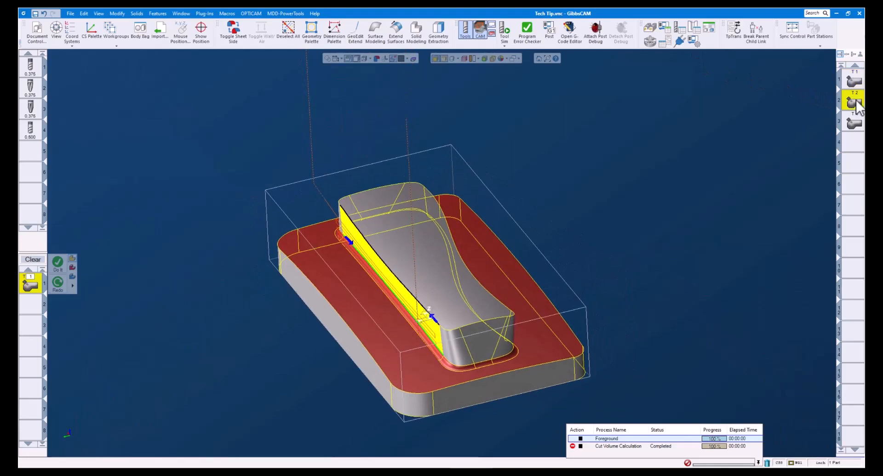
double_click(853, 101)
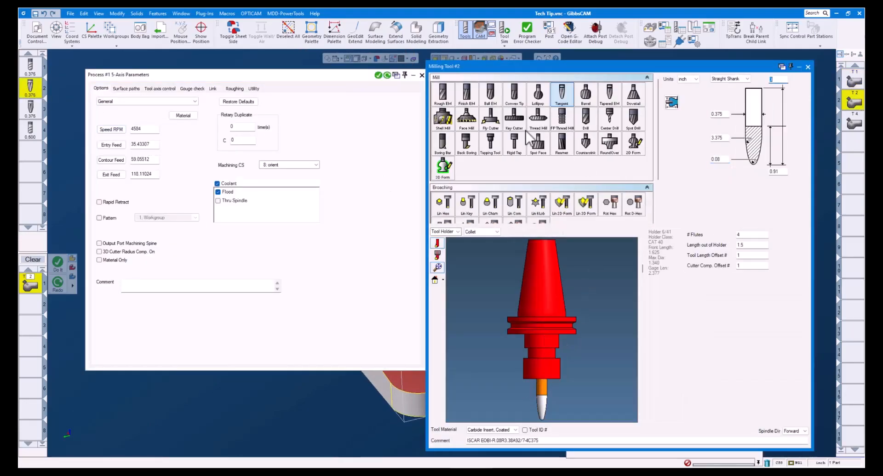
left_click(725, 138)
left_click(725, 159)
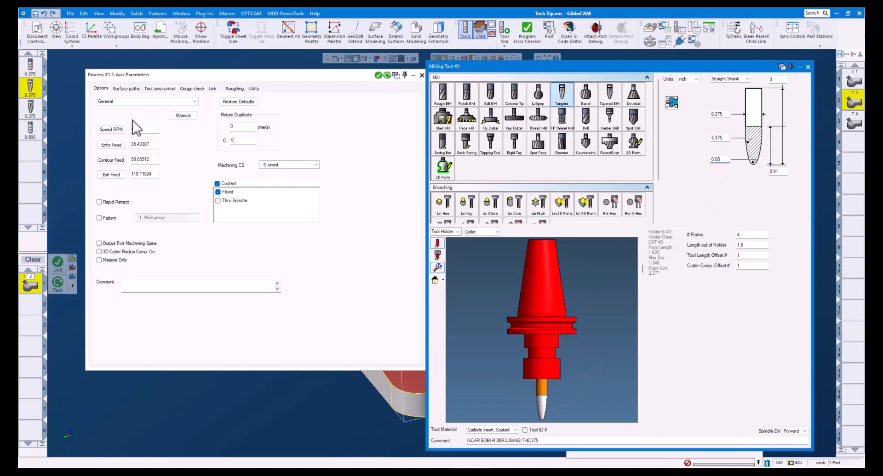
- Review the second operation's tool axis control, keeping Barrel as the considered profile section, and examine the cutter's barrel shape up close
left_click(161, 88)
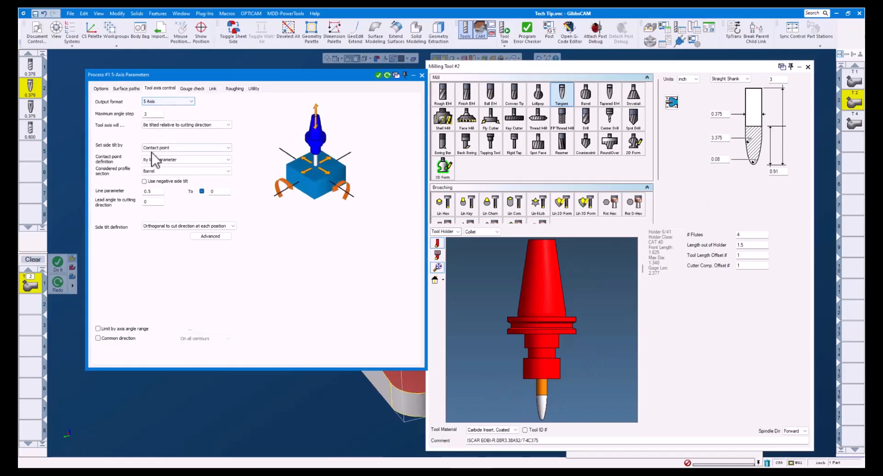
left_click(157, 171)
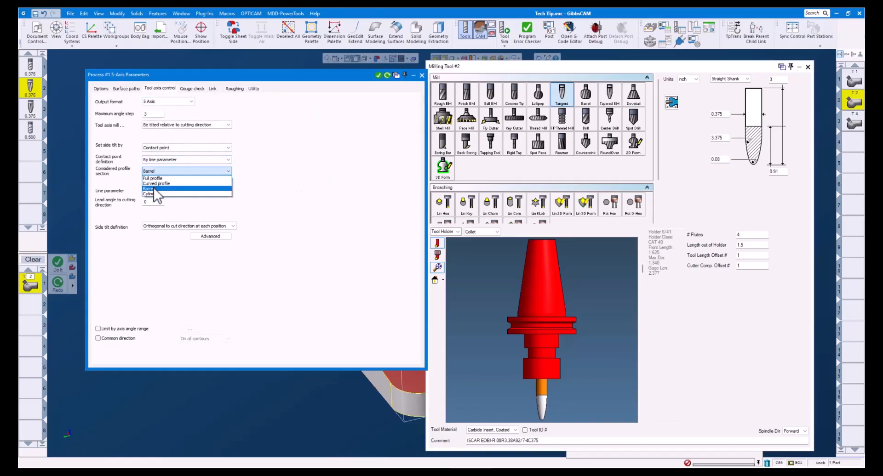
left_click(153, 187)
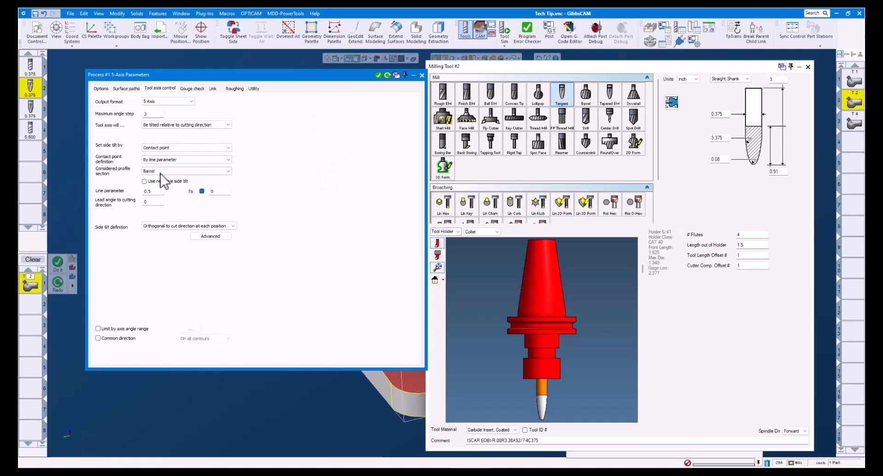
left_click(557, 421)
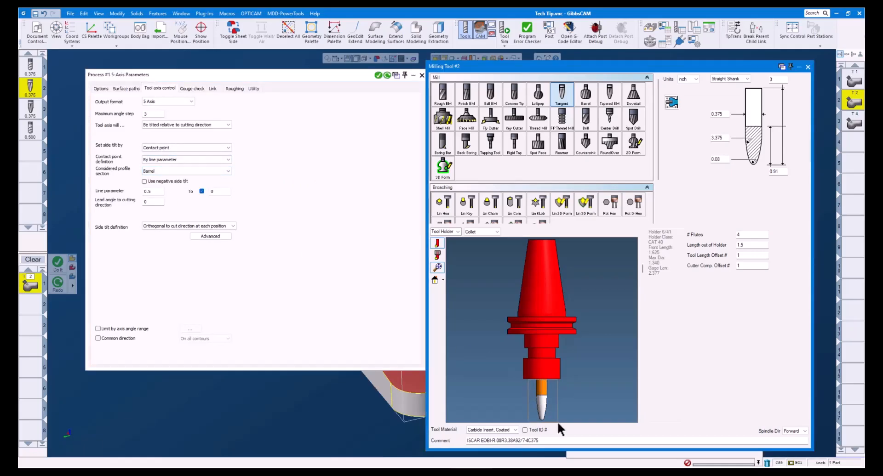
scroll(558, 424, "up", 3)
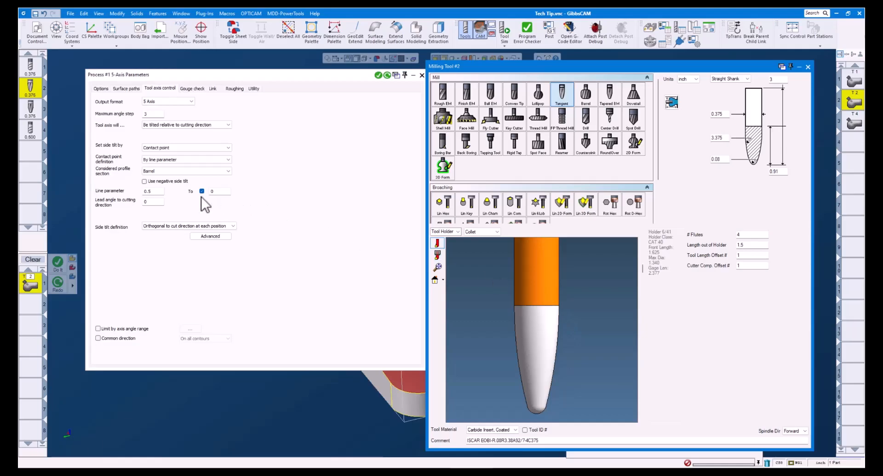
- Turn off the end value of the second operation's line parameter range and close the process and tool windows
left_click(155, 193)
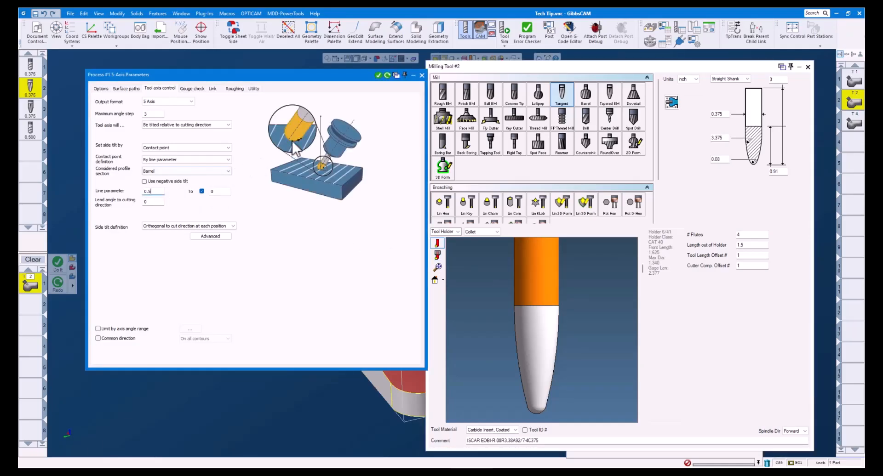
left_click(201, 191)
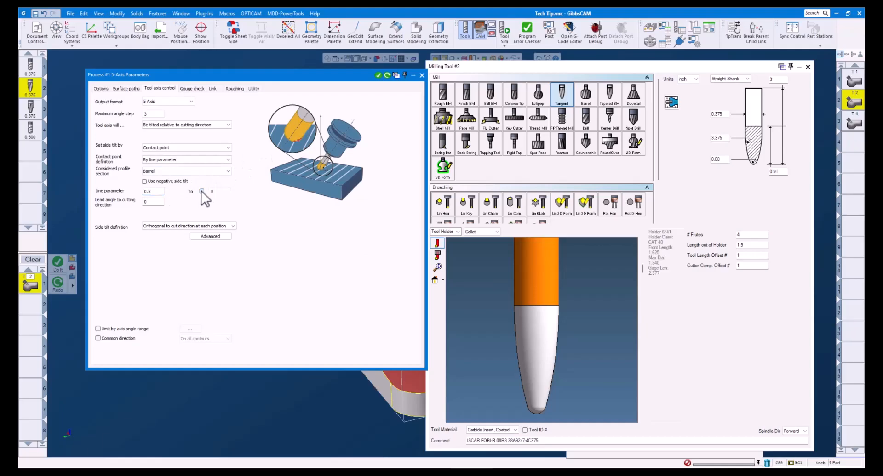
left_click(217, 192)
left_click(422, 76)
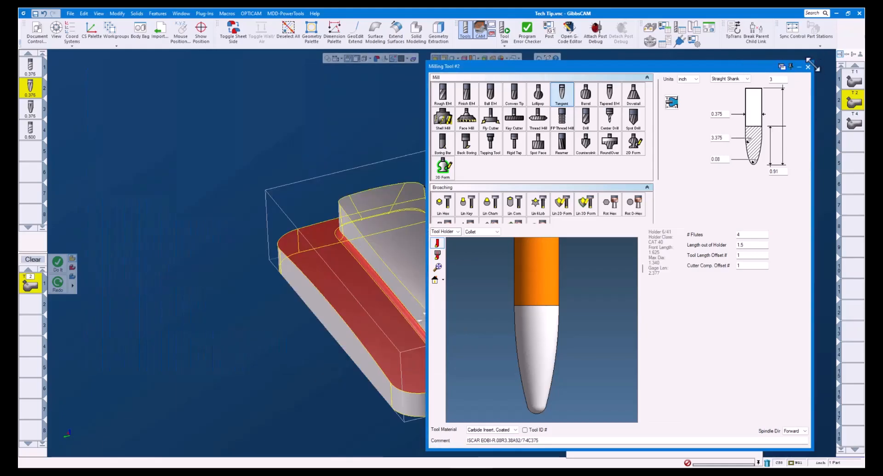
left_click(807, 67)
- Simulate the second operation through most of its passes and examine where the barrel cutter's flank contacts the wall
left_click(504, 33)
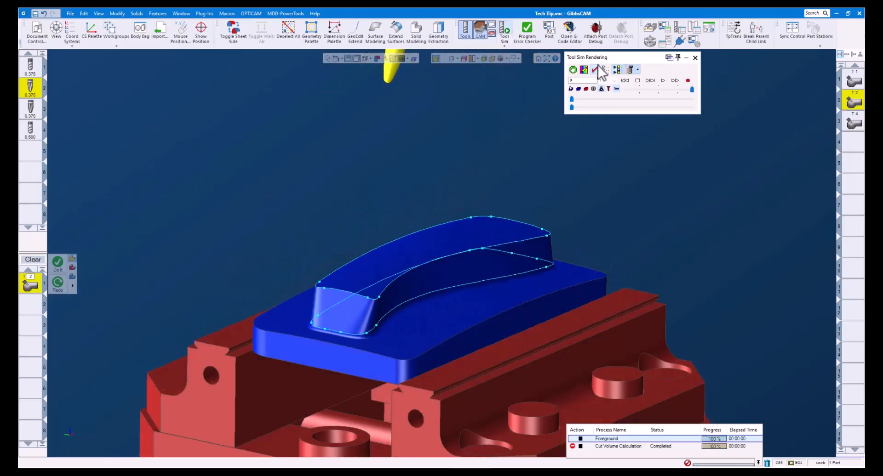
left_click_drag(572, 100, 584, 99)
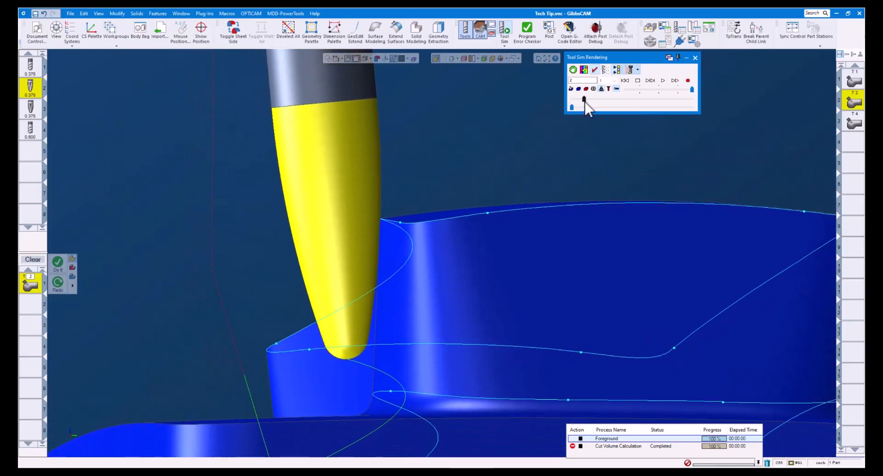
left_click_drag(588, 101, 683, 107)
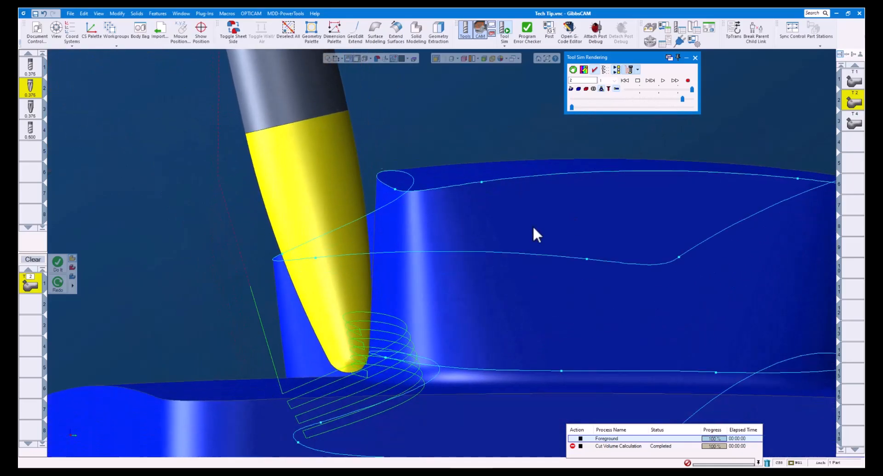
scroll(322, 345, "up", 6)
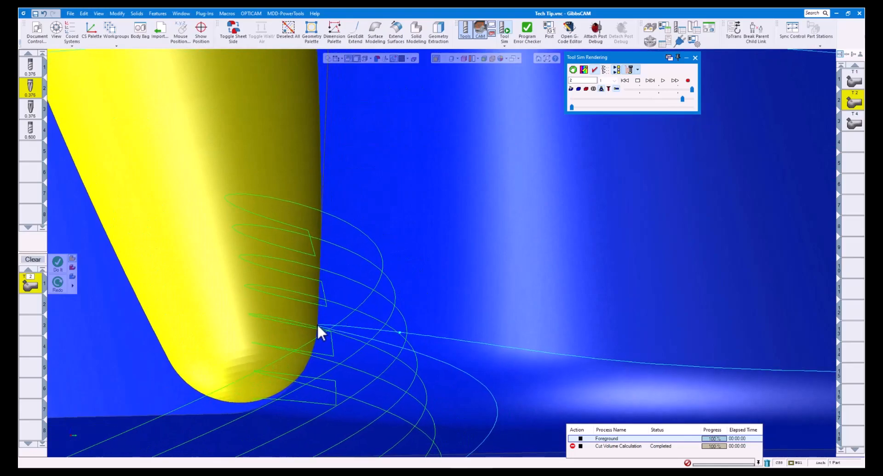
scroll(317, 325, "down", 1)
scroll(317, 324, "down", 2)
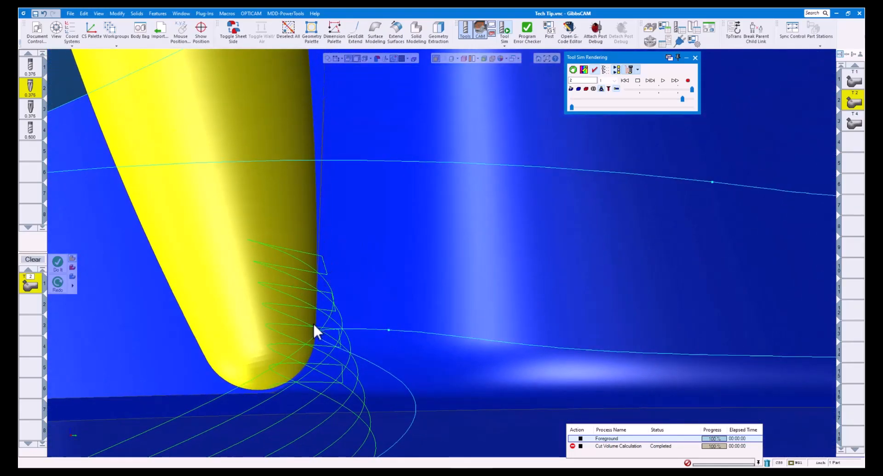
scroll(312, 333, "down", 5)
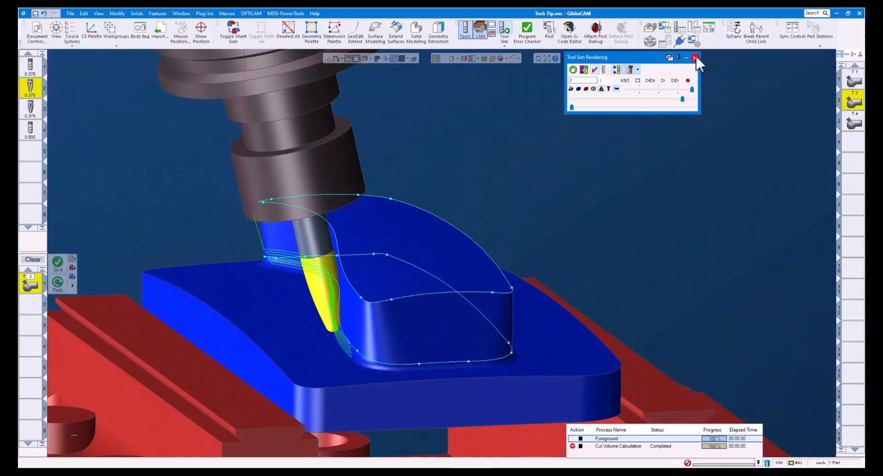
- Close the simulation and open the third operation with its convex tip tool to review the tool's diameter and tip radius
left_click(694, 57)
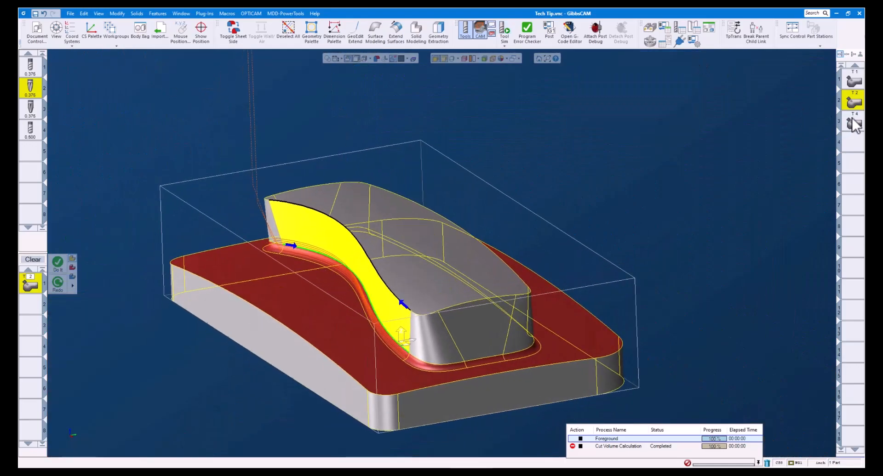
double_click(852, 122)
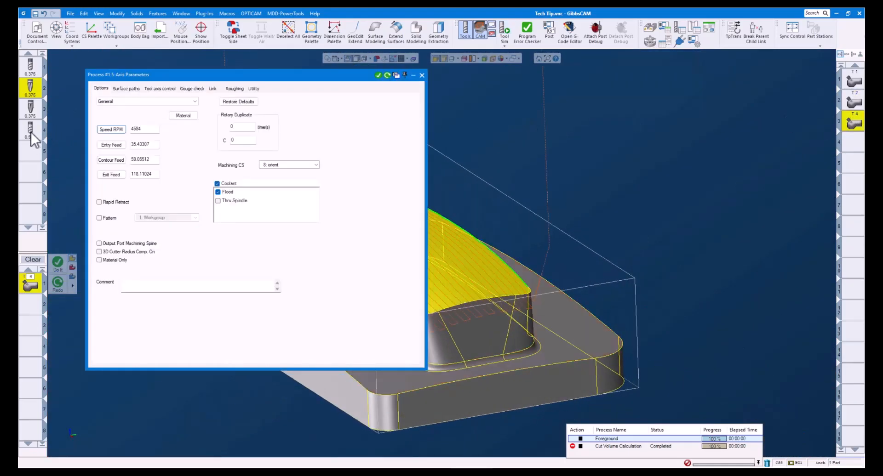
double_click(31, 134)
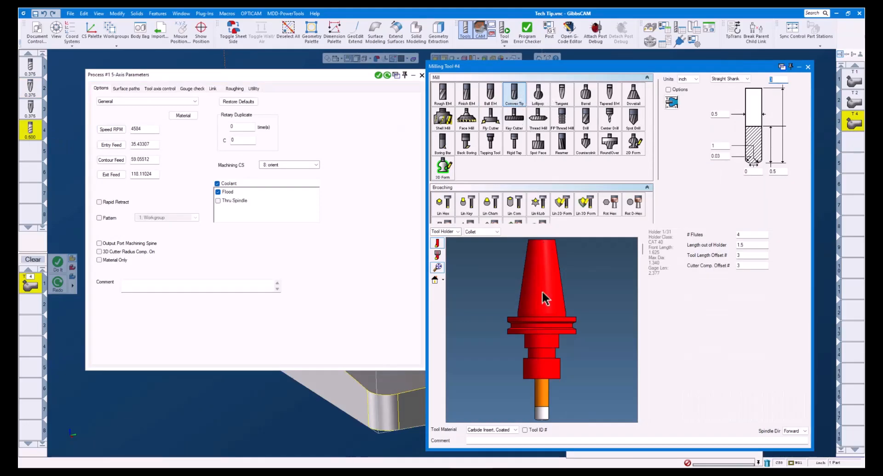
left_click(723, 114)
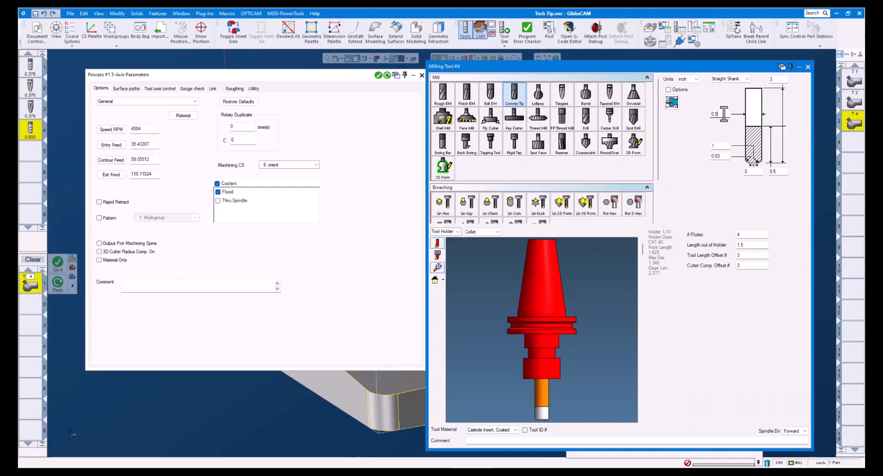
left_click(721, 146)
- Review the third operation's tool axis control, keeping Convex tip as the considered profile section, examine the cutter's tip up close, and close both windows
left_click(156, 90)
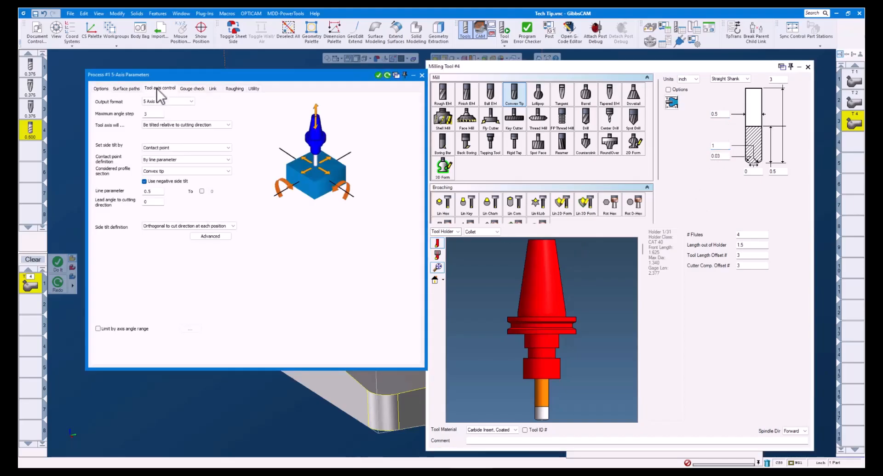
left_click(155, 172)
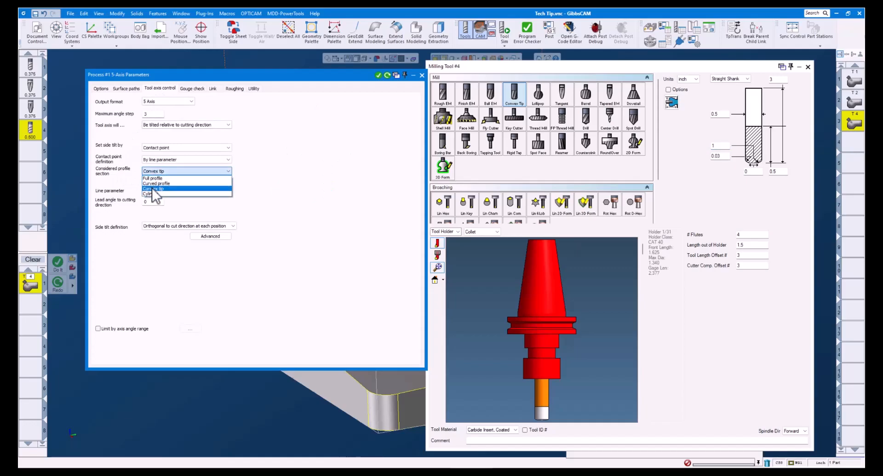
left_click(156, 188)
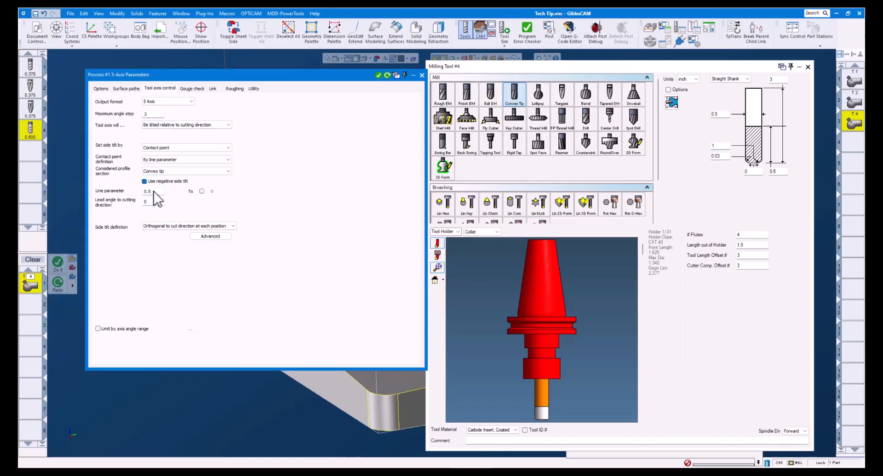
left_click(154, 191)
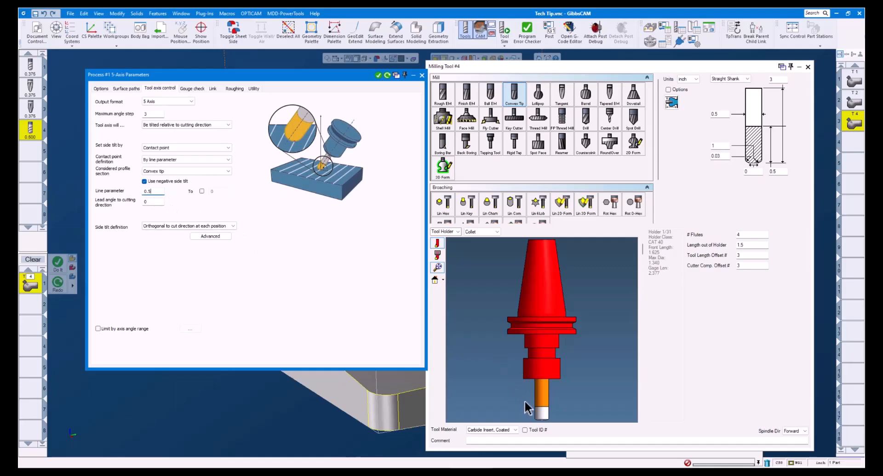
left_click(550, 420)
scroll(551, 420, "up", 3)
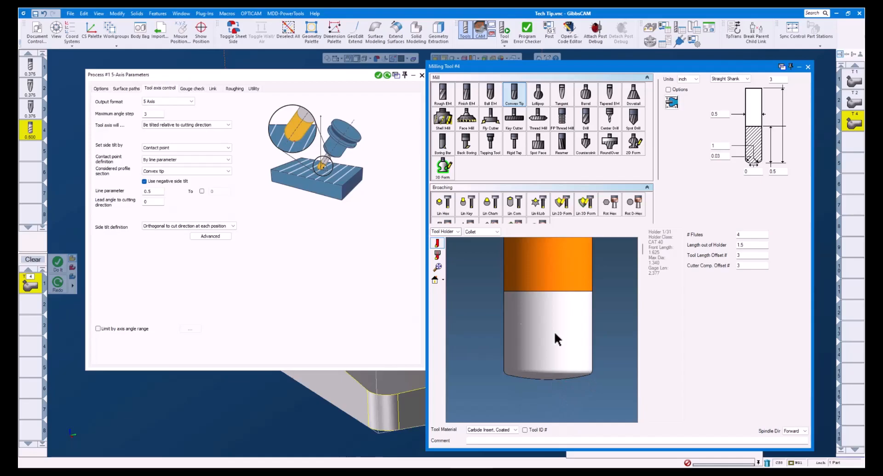
left_click(378, 75)
left_click(807, 66)
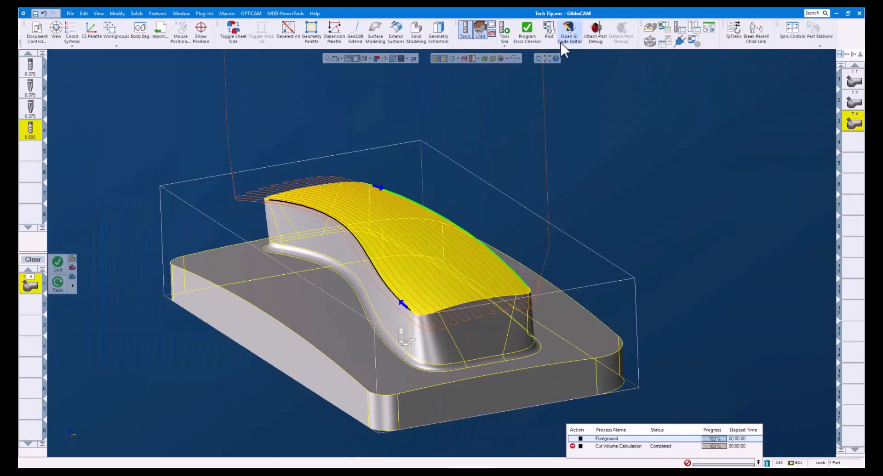
- Simulate the third operation's first passes and examine where the convex tip contacts the part's upper surface
left_click(506, 31)
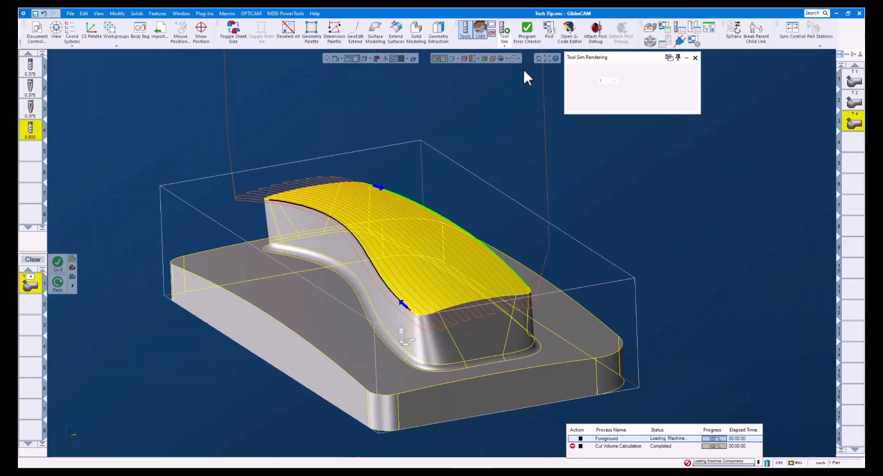
left_click_drag(573, 98, 579, 98)
left_click_drag(320, 225, 427, 294)
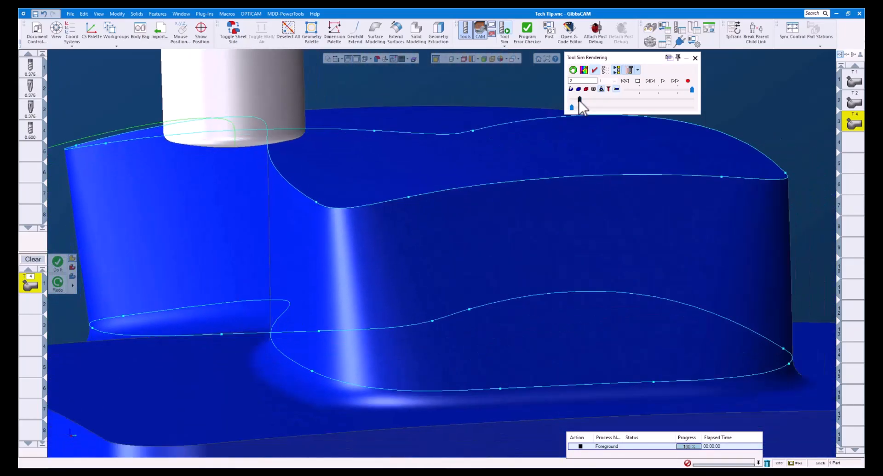
left_click_drag(578, 101, 619, 101)
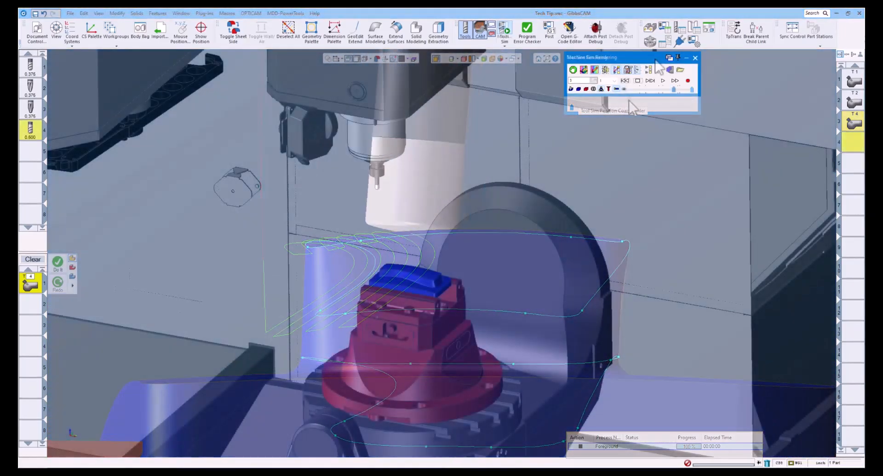
- Play the machine simulation to watch the 5-axis motion of the spindle and tilting table
left_click(662, 81)
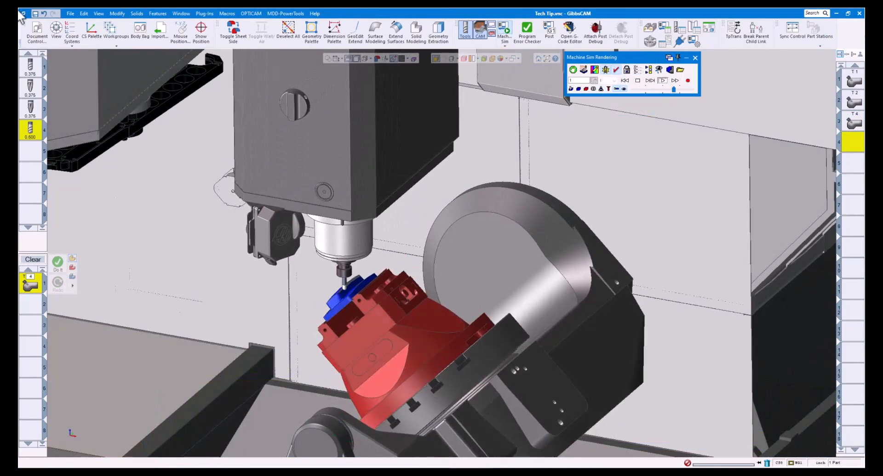